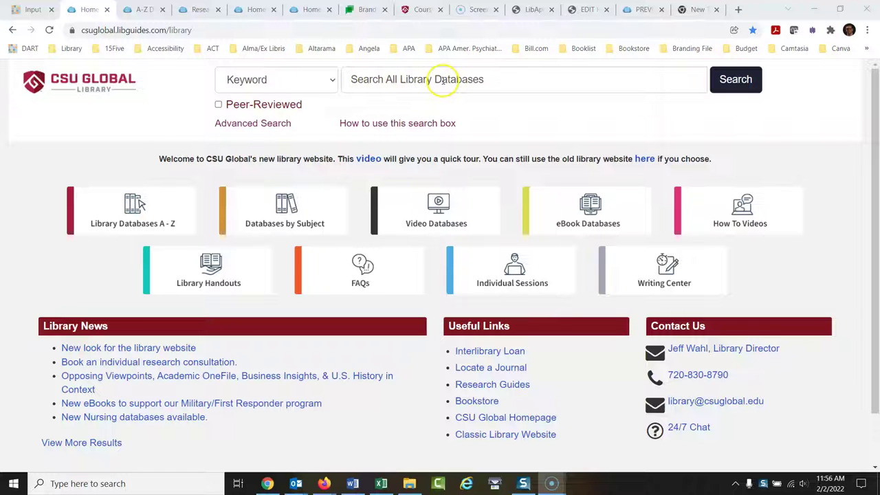
Step: From the CSU Global Library home page, open Advanced Search in a new tab
left_click(248, 126)
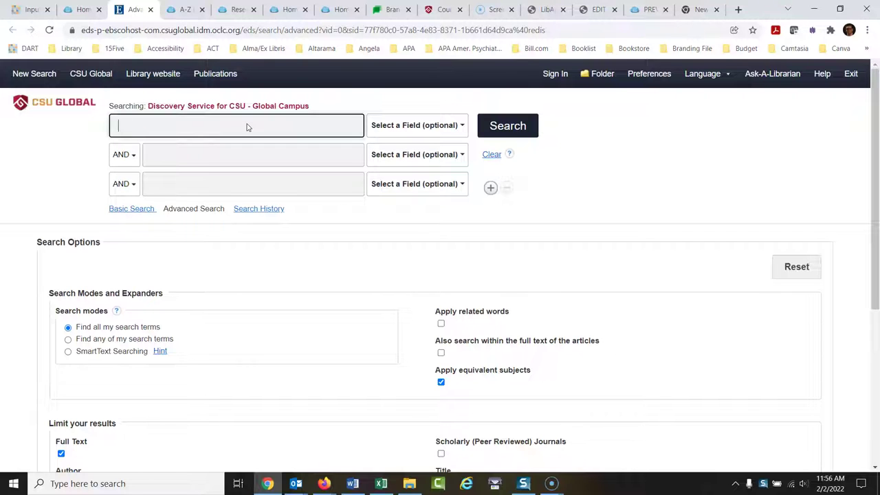
Step: Search for 'it' AND 'audit', with both terms limited to the TI Title field
type("it")
key("Tab")
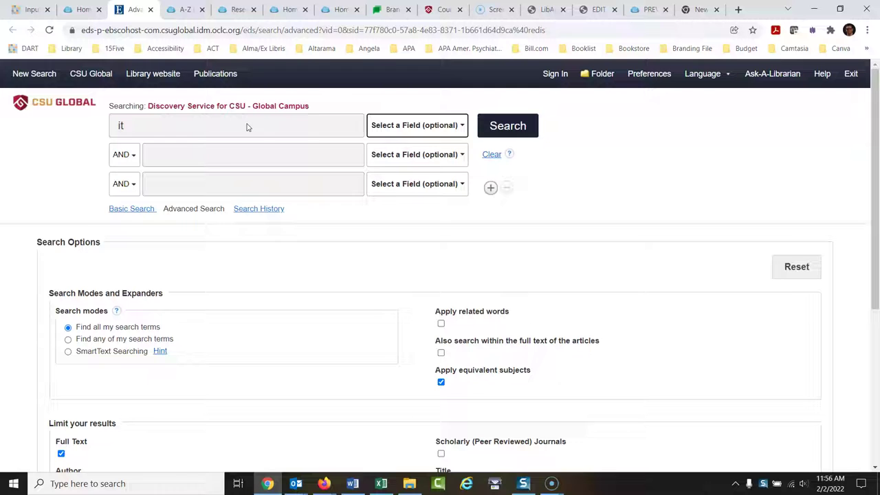
left_click(462, 126)
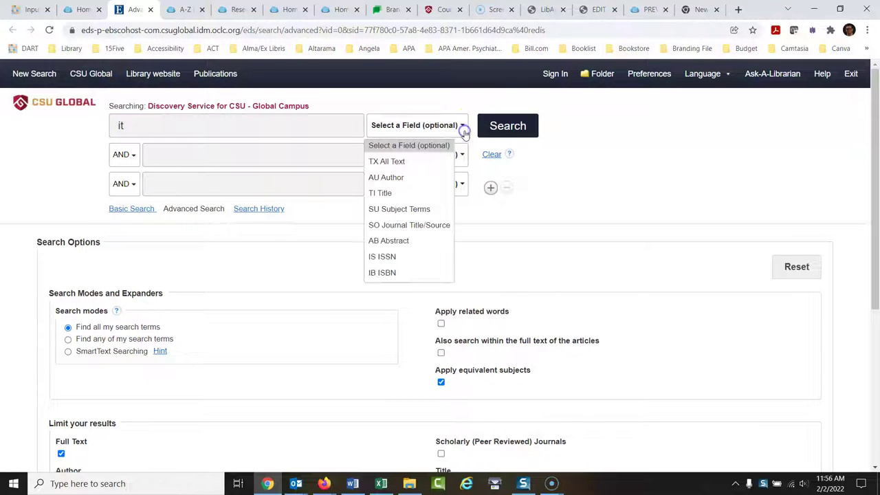
left_click(403, 192)
left_click(245, 158)
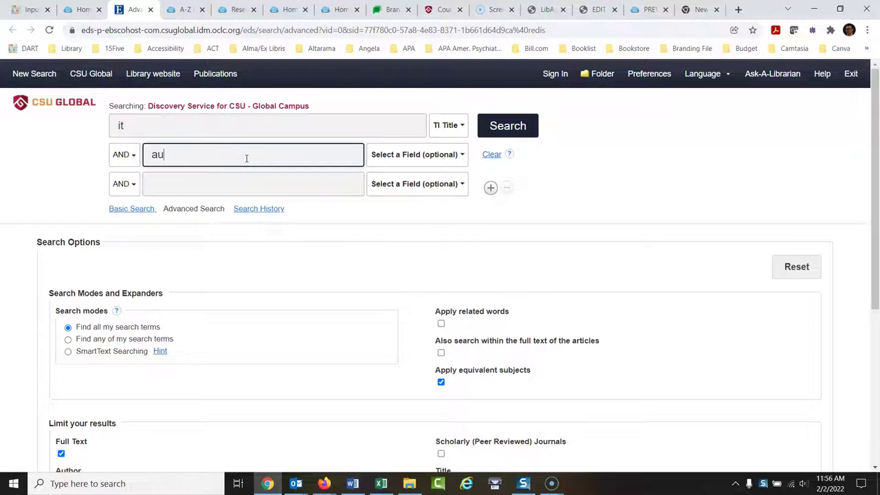
left_click(450, 154)
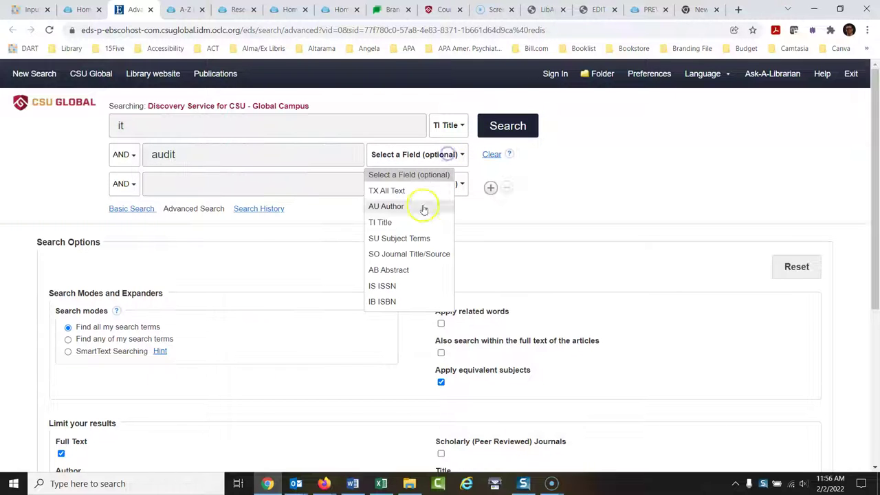
left_click(410, 221)
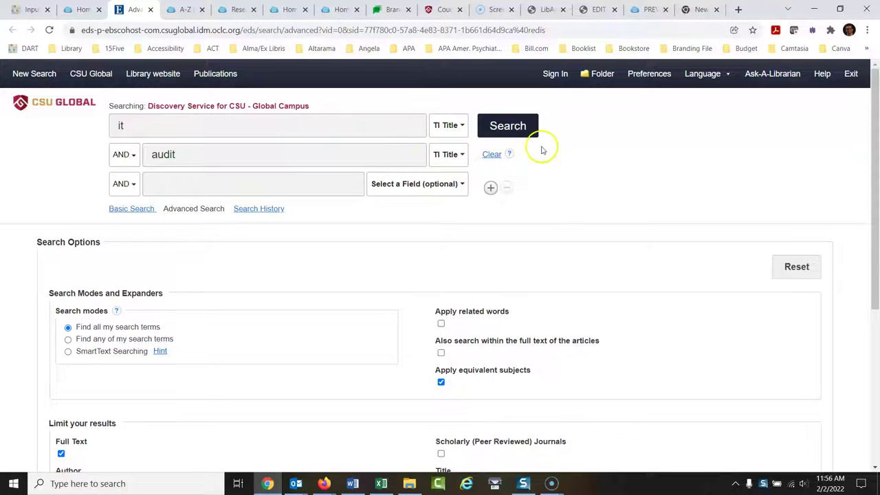
left_click(522, 137)
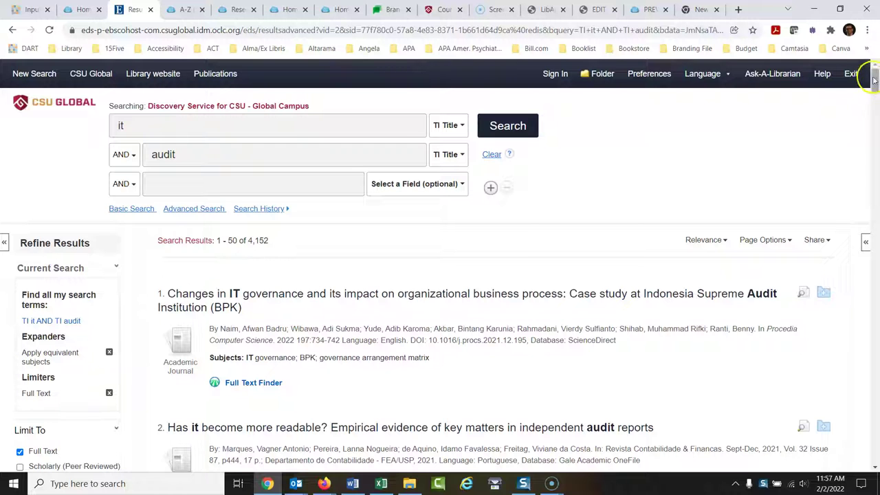
Step: Scroll through the 4,152 title-search results, then return to the top of the page
left_click_drag(875, 80, 875, 91)
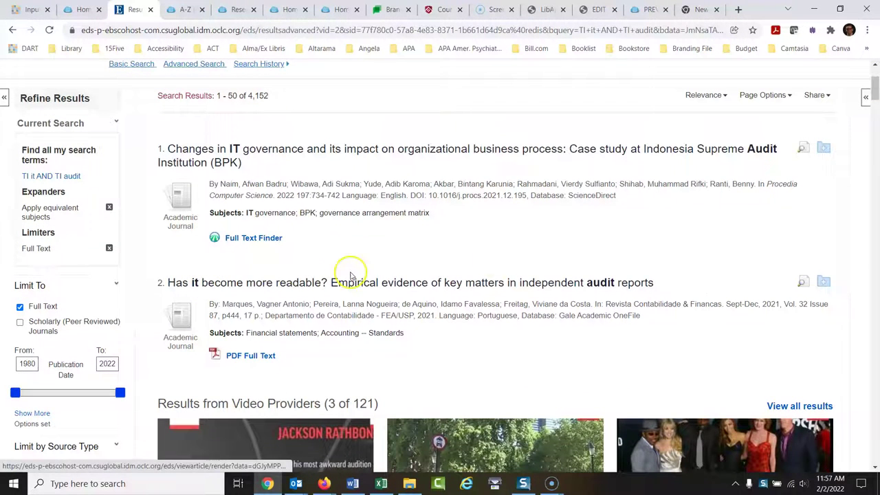
scroll(876, 124, "down", 4)
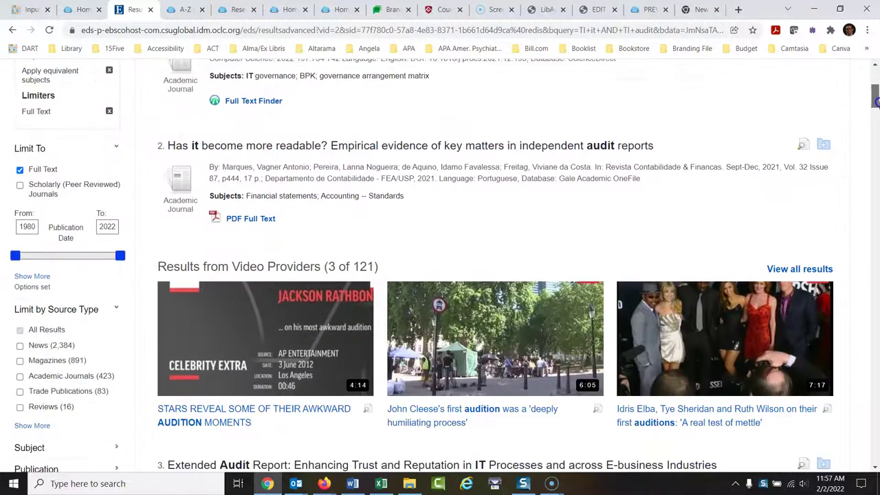
scroll(875, 110, "down", 1)
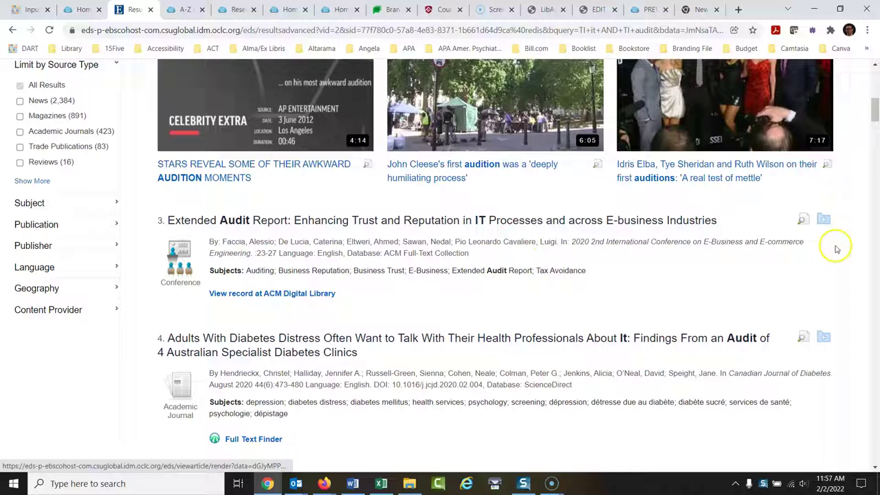
scroll(876, 130, "down", 3)
scroll(875, 131, "down", 2)
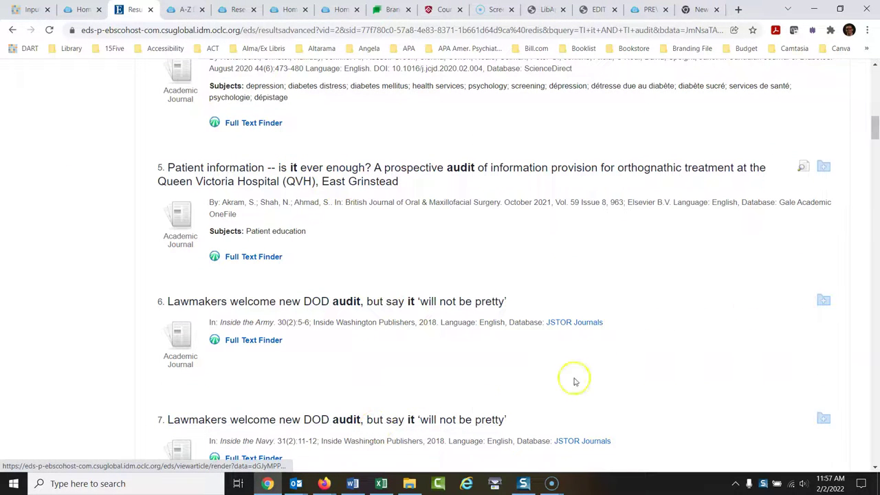
left_click_drag(874, 128, 876, 74)
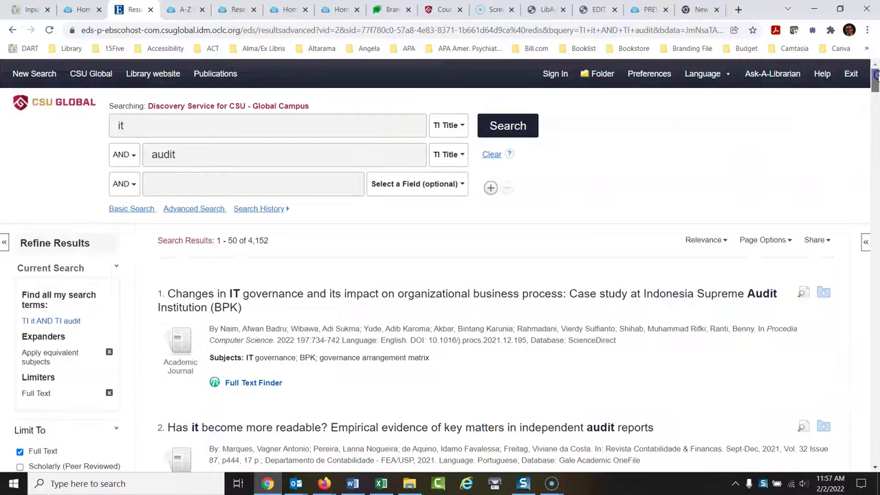
Step: Add 'information technology' as an SU Subject Terms row and rerun the search
left_click(315, 187)
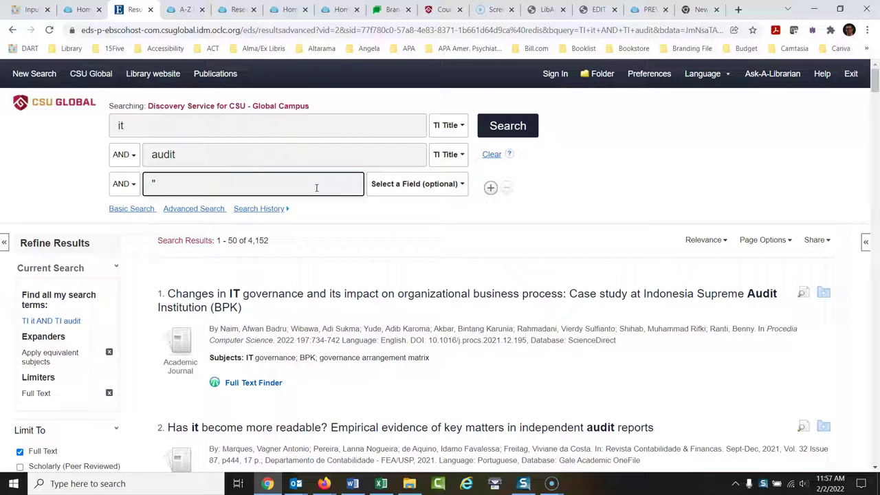
type("\"information ")
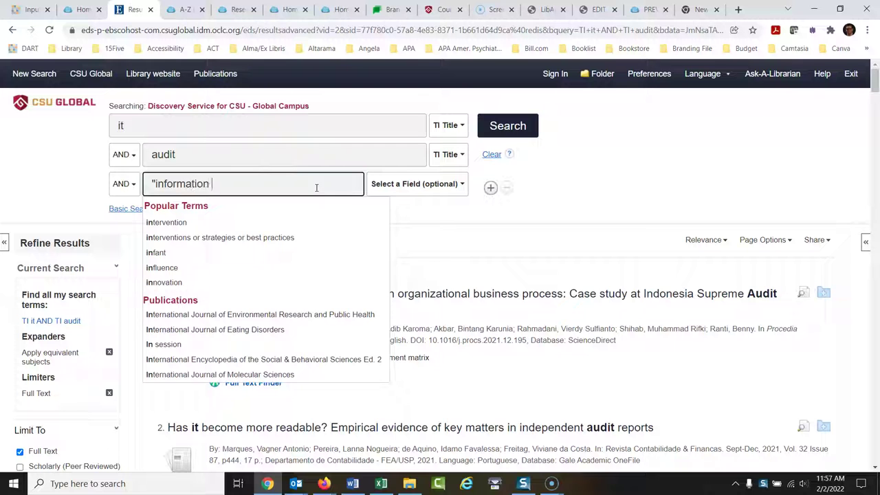
type("technology")
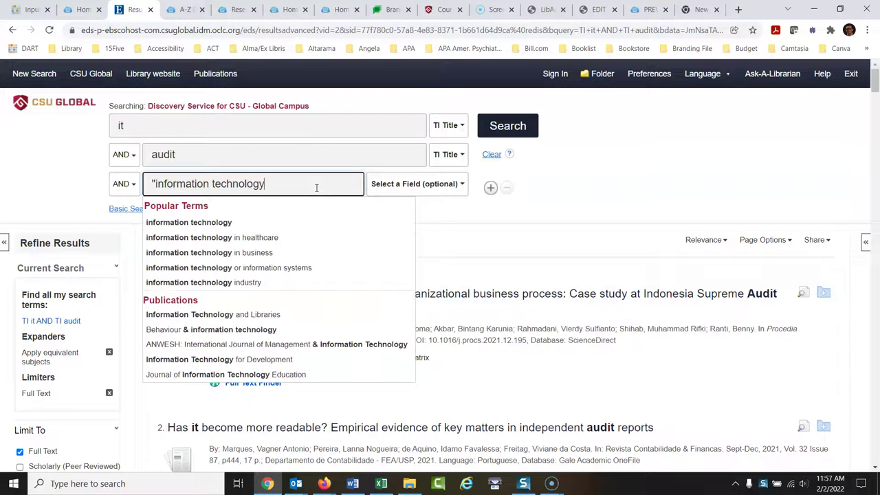
type("\"")
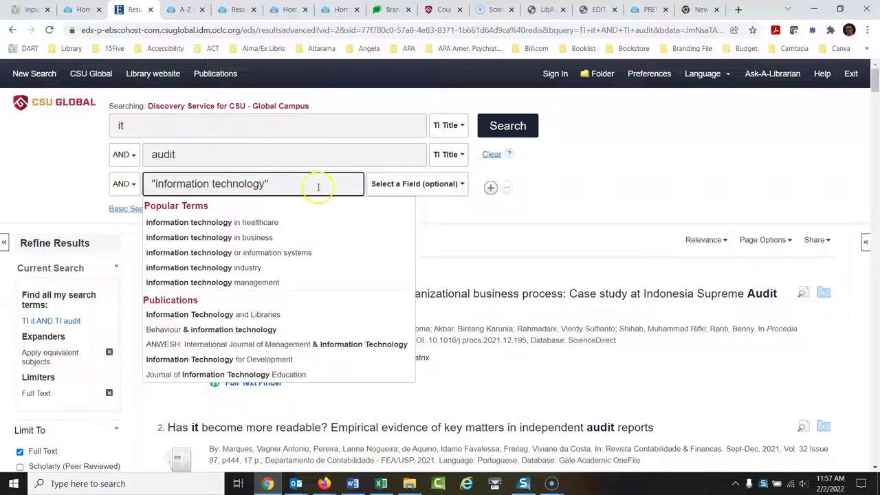
left_click(463, 185)
left_click(409, 268)
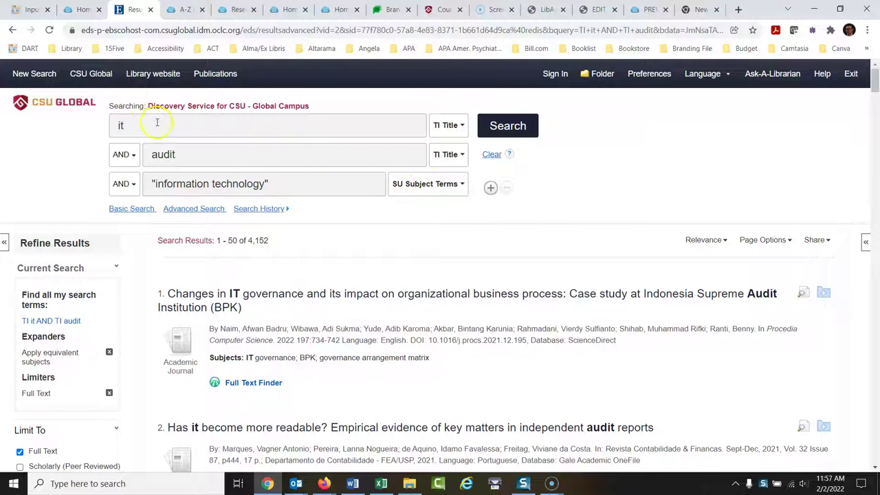
left_click(517, 127)
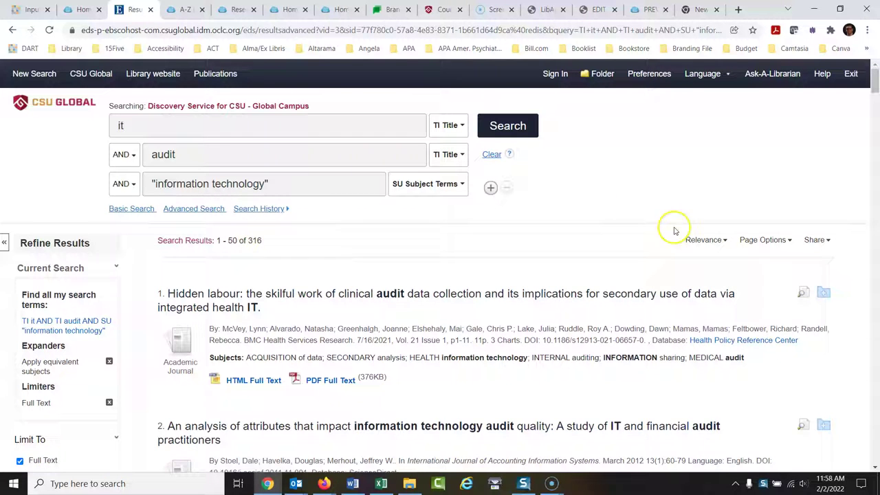
Step: Open result 3, 'The current state and future direction of IT audit', and review its record
left_click_drag(874, 71, 874, 87)
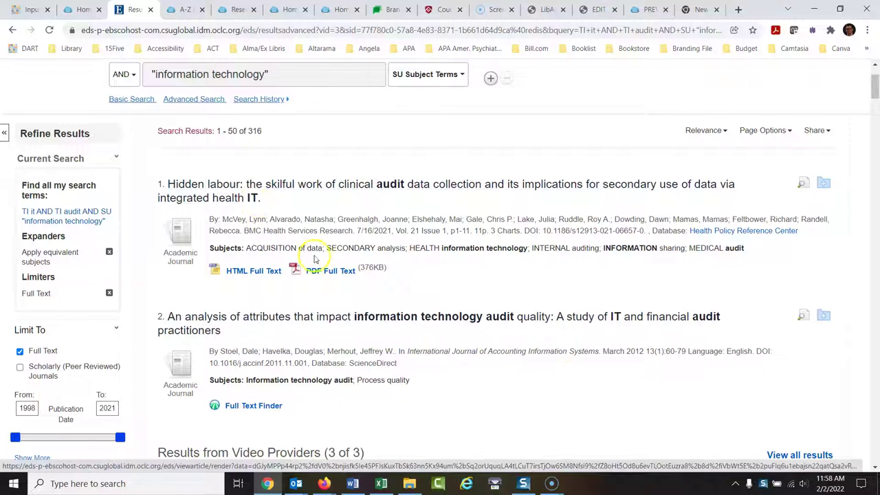
left_click_drag(875, 86, 876, 81)
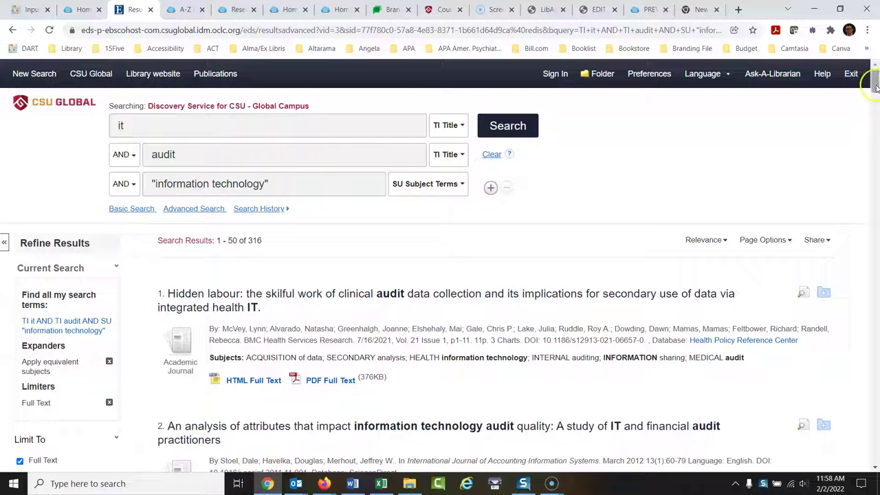
left_click_drag(875, 86, 877, 117)
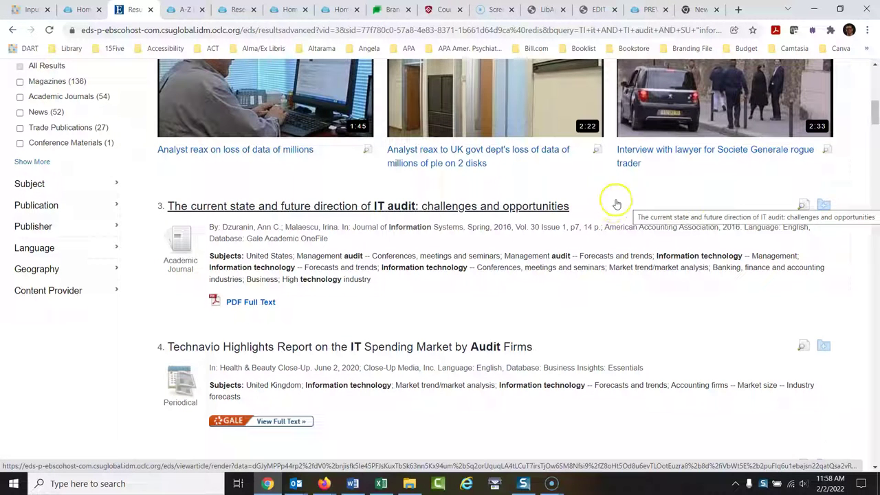
left_click(509, 207)
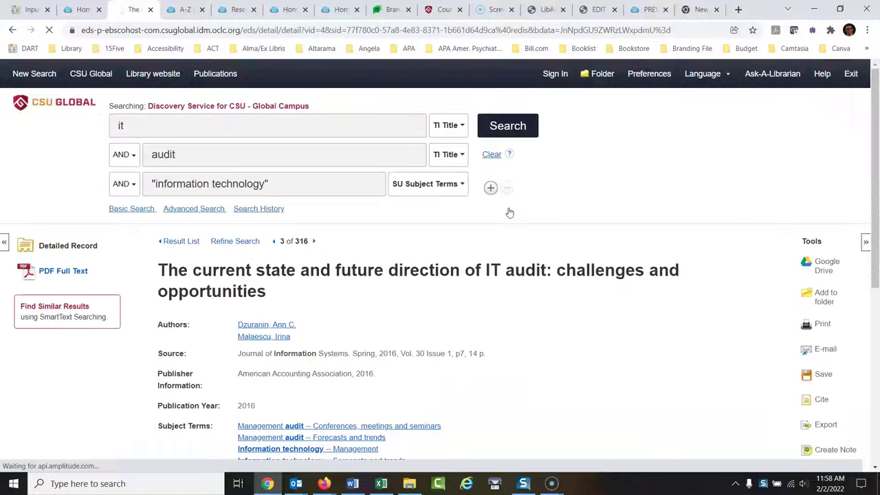
left_click_drag(873, 91, 876, 158)
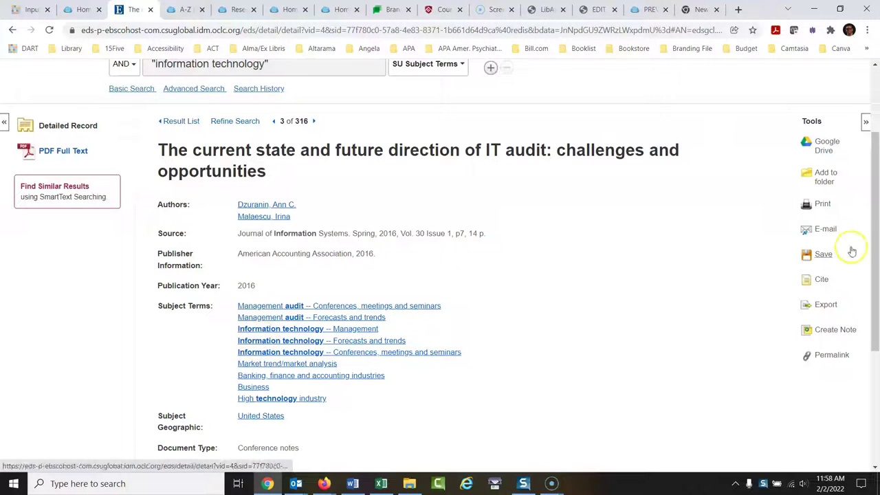
left_click_drag(868, 134, 876, 84)
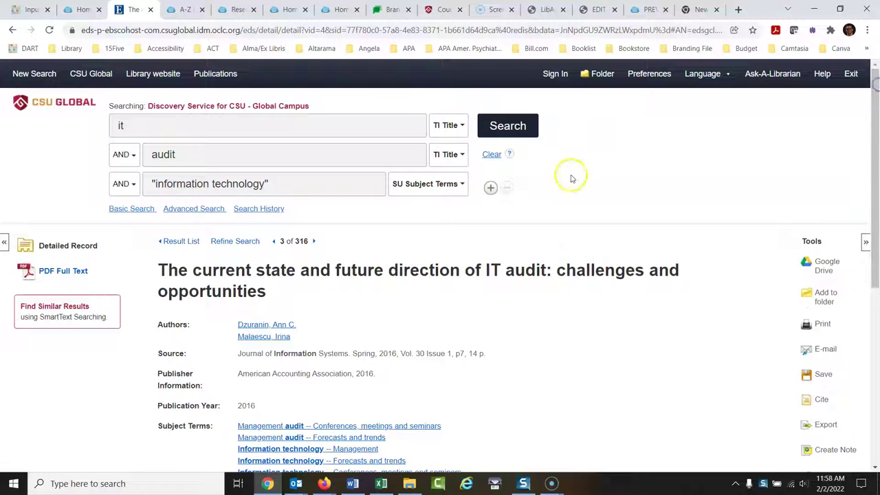
Step: Back in the result list, limit publication dates to 2016–2021 by changing the start year from 1998
left_click(181, 242)
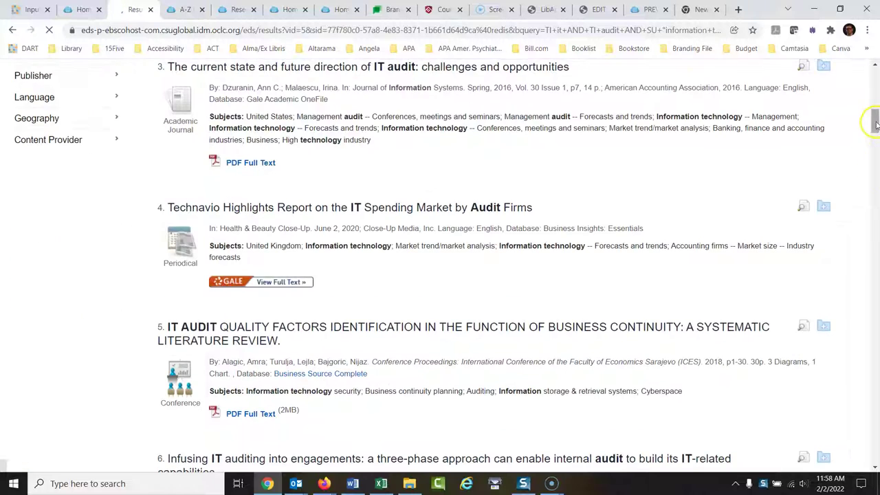
scroll(876, 133, "down", 3)
left_click_drag(875, 133, 876, 99)
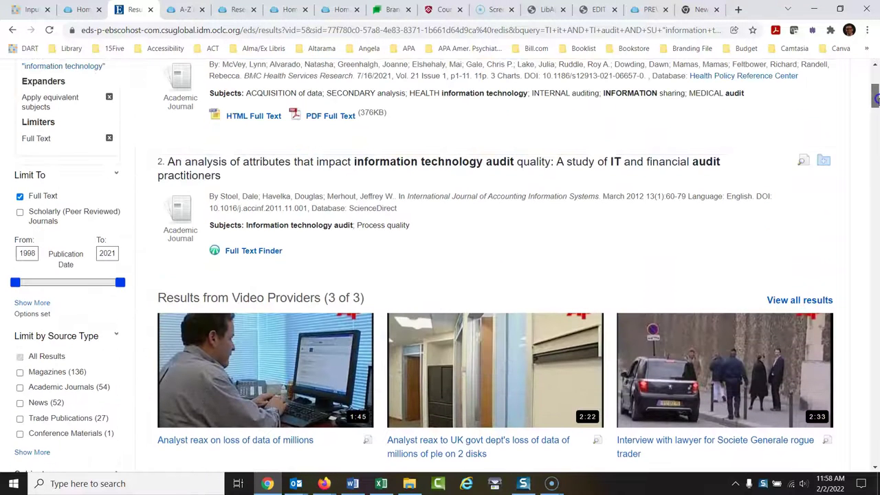
double_click(33, 253)
type("2016")
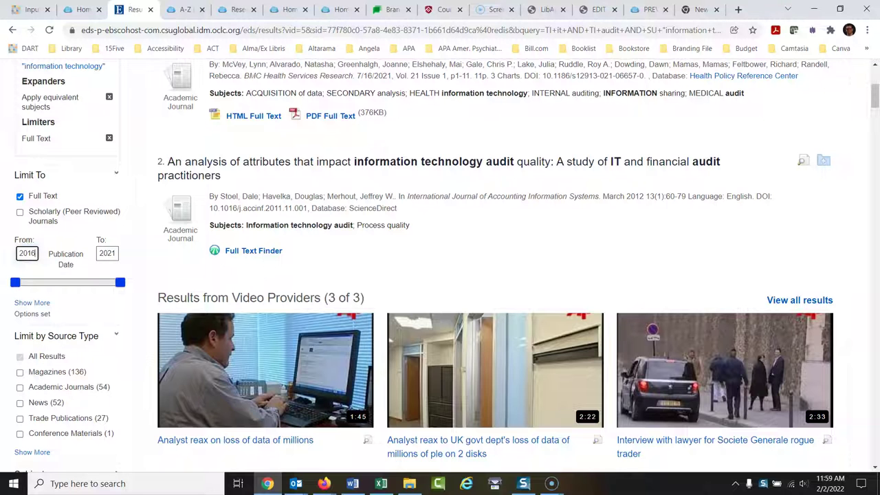
key("Return")
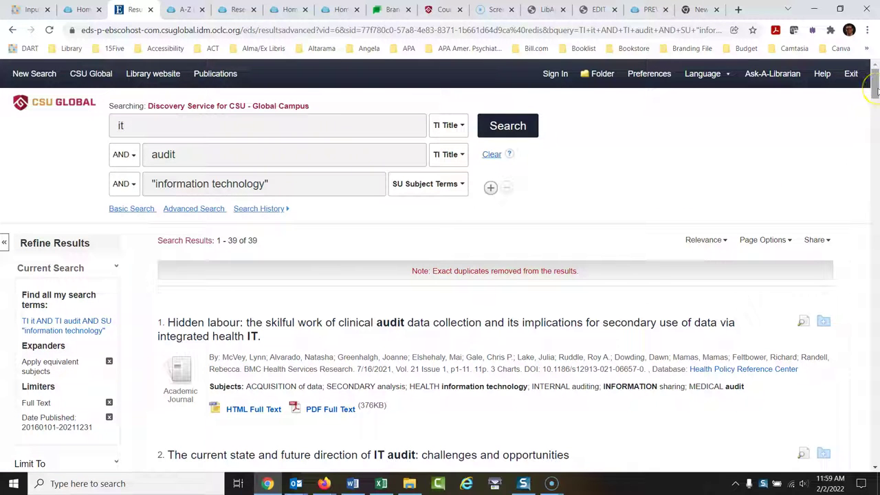
Step: Limit results to Scholarly (Peer Reviewed) Journals, leaving 13 results
left_click_drag(875, 90, 875, 104)
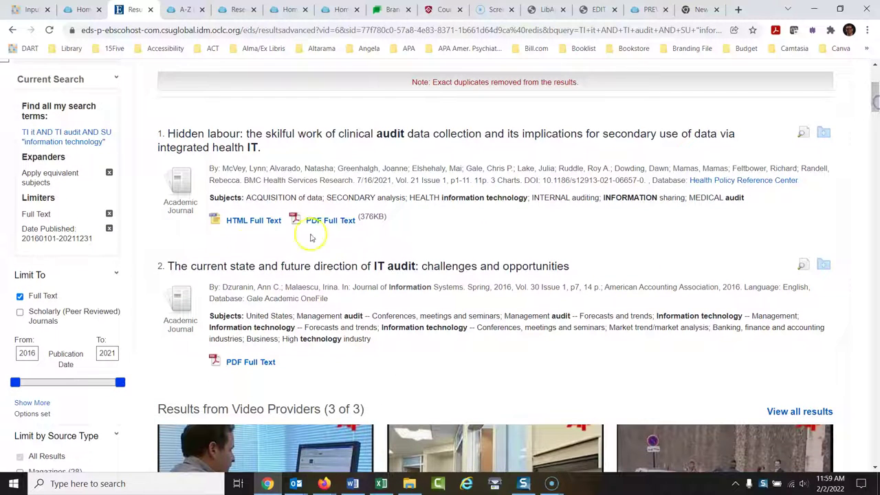
left_click(20, 312)
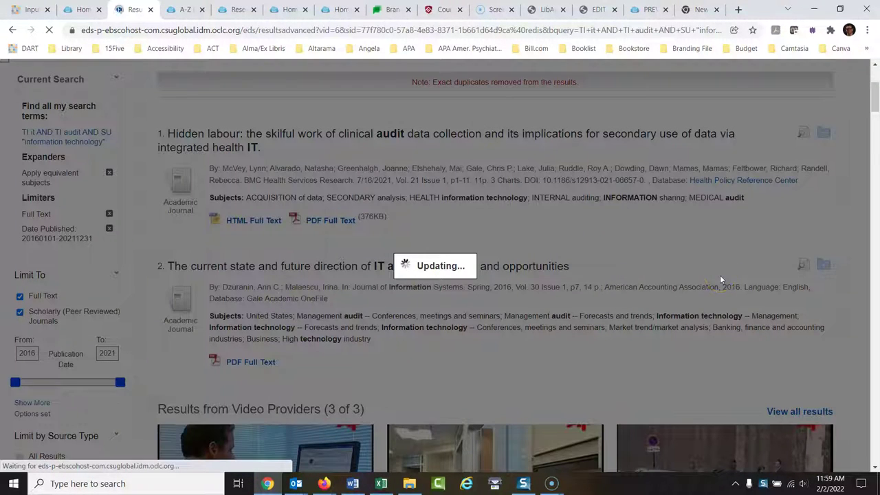
scroll(804, 227, "down", 3)
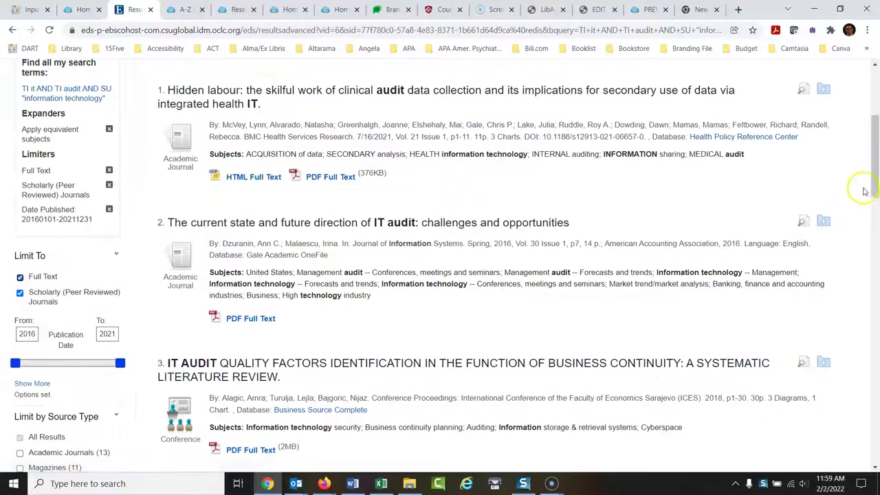
left_click_drag(874, 163, 877, 109)
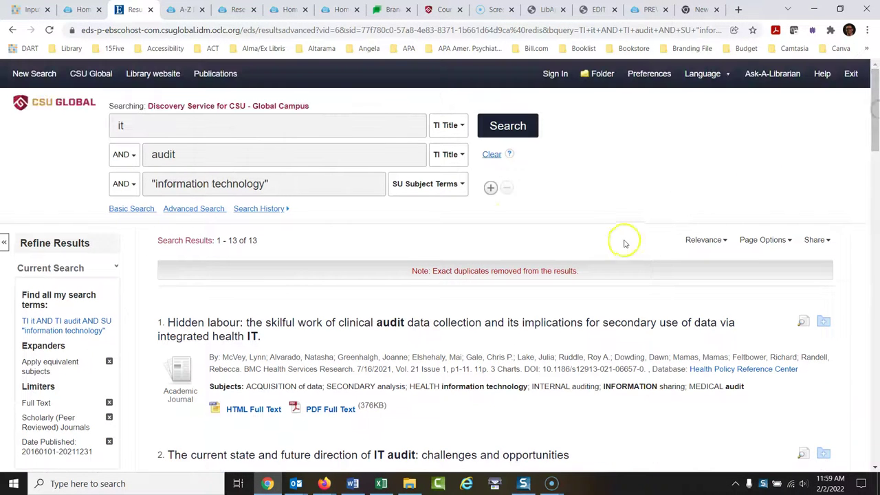